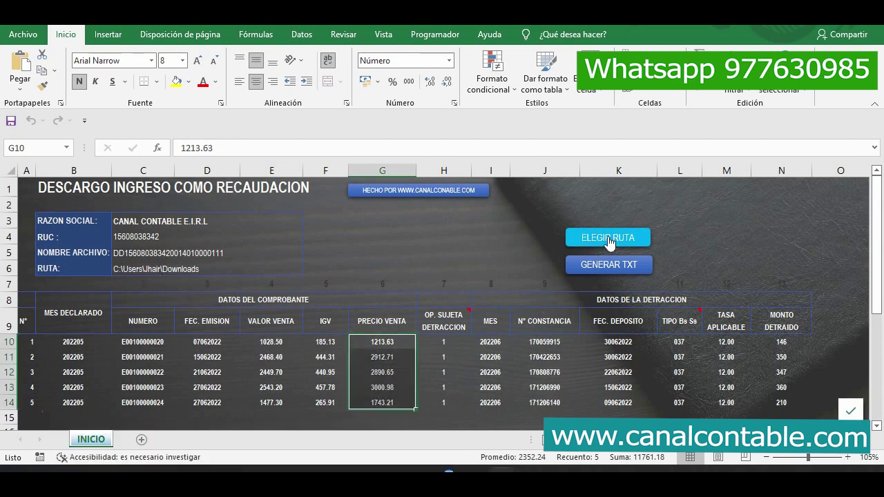
Step: Open the output-route folder browser and navigate to the Desktop
click(466, 256)
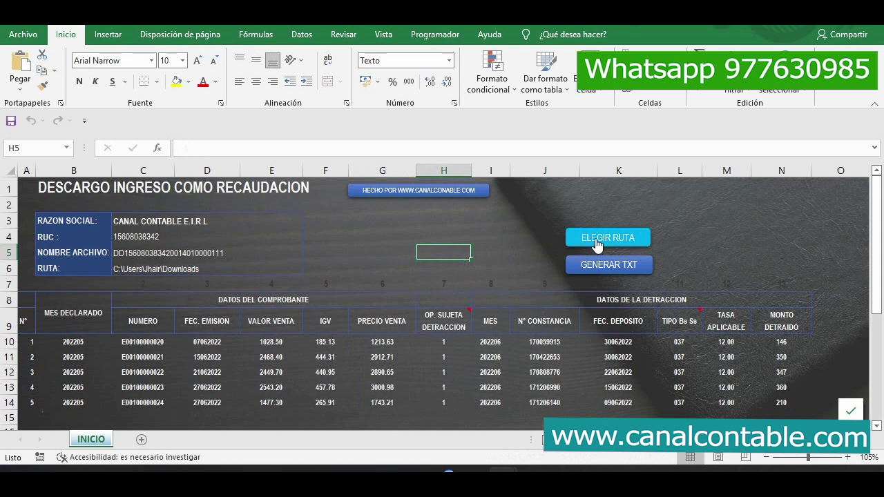
click(599, 250)
click(417, 267)
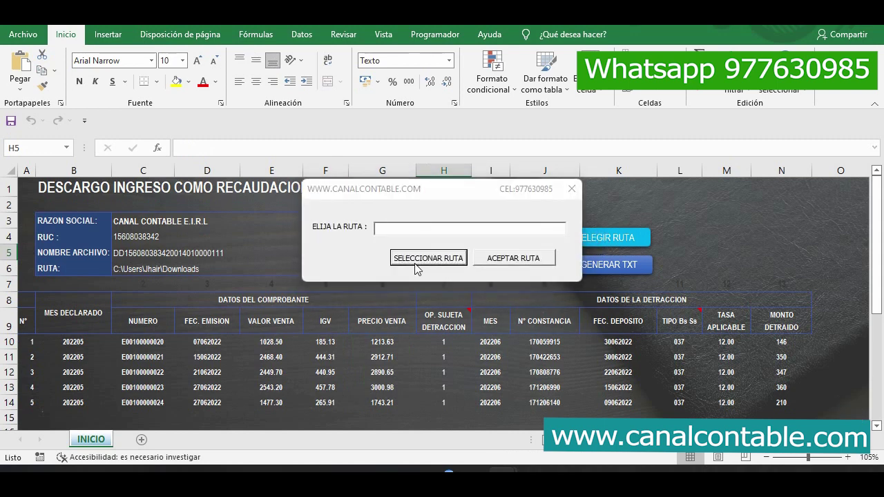
click(368, 275)
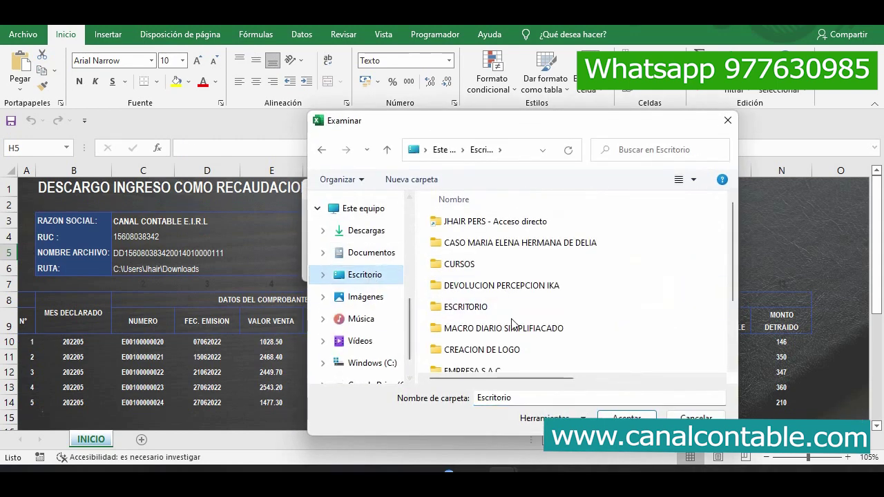
scroll(489, 287, down, 2)
scroll(489, 287, up, 2)
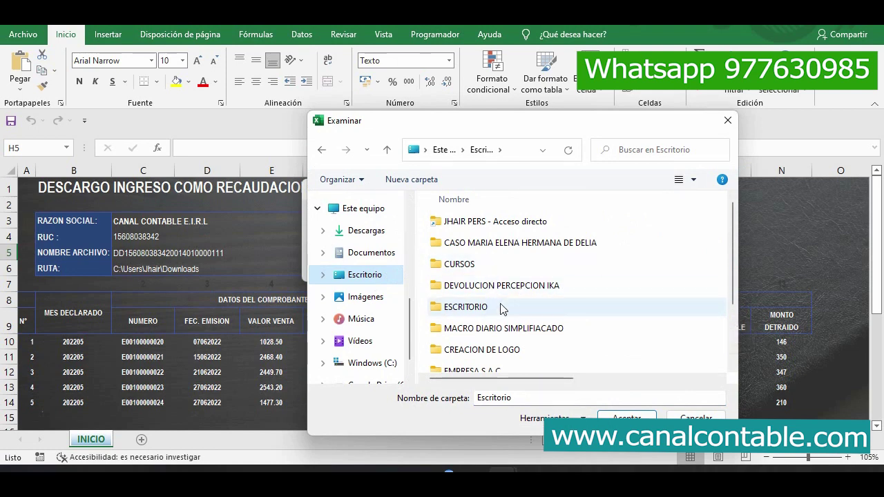
Step: Create a new Desktop folder named 4702 and accept it as the output route
right_click(582, 271)
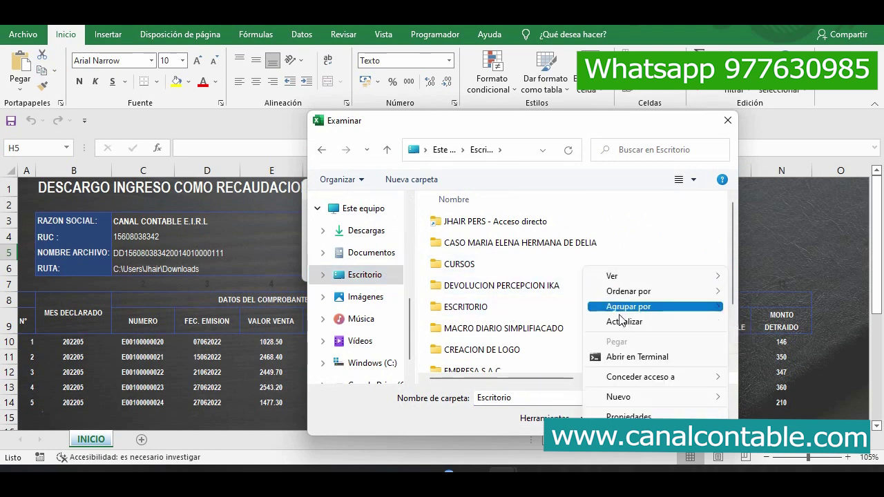
mouse_move(625, 397)
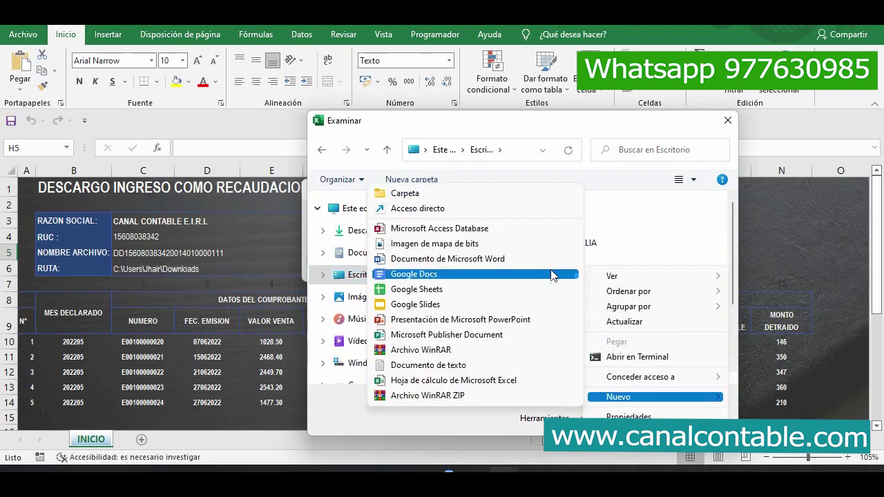
click(461, 194)
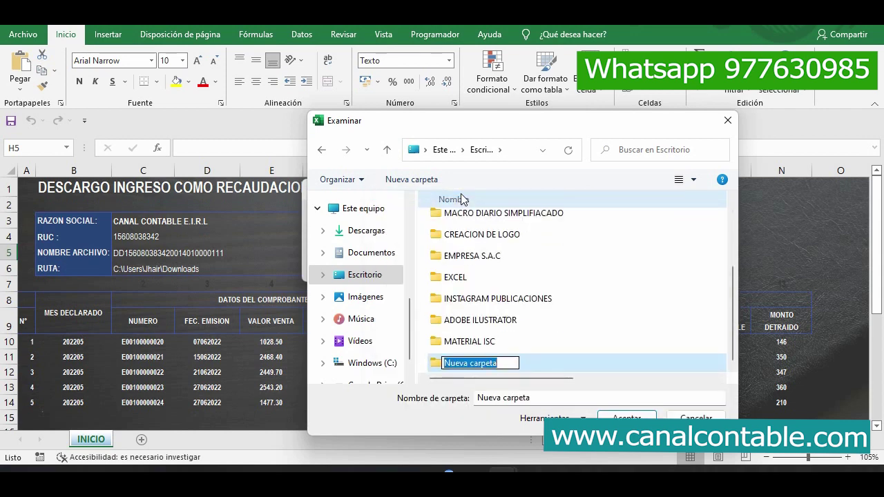
text(4702)
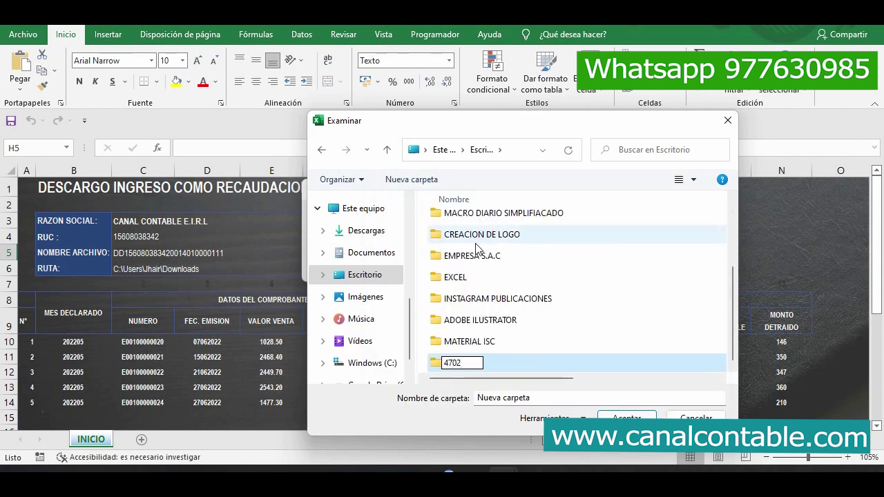
key(Return)
key(Return)
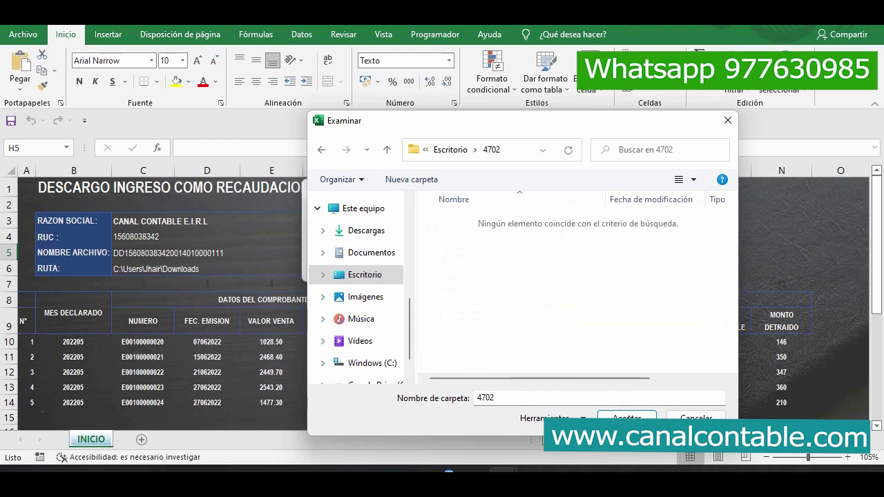
click(627, 417)
click(521, 258)
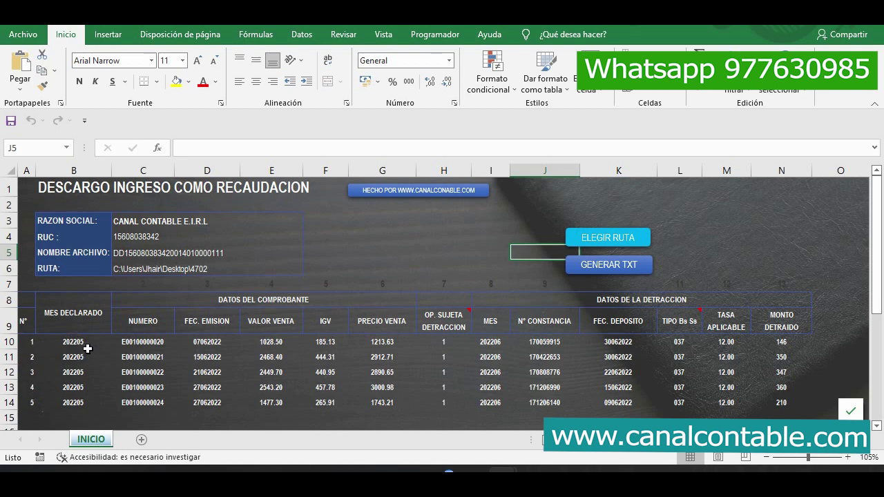
click(88, 349)
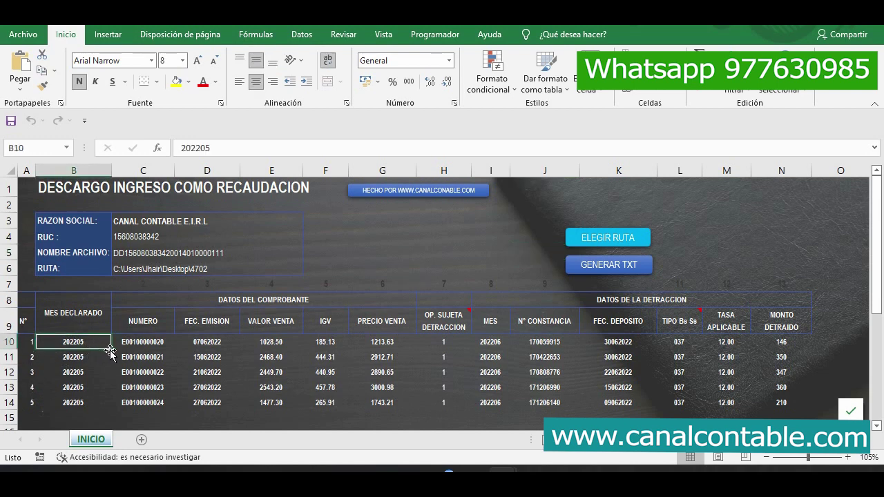
click(151, 345)
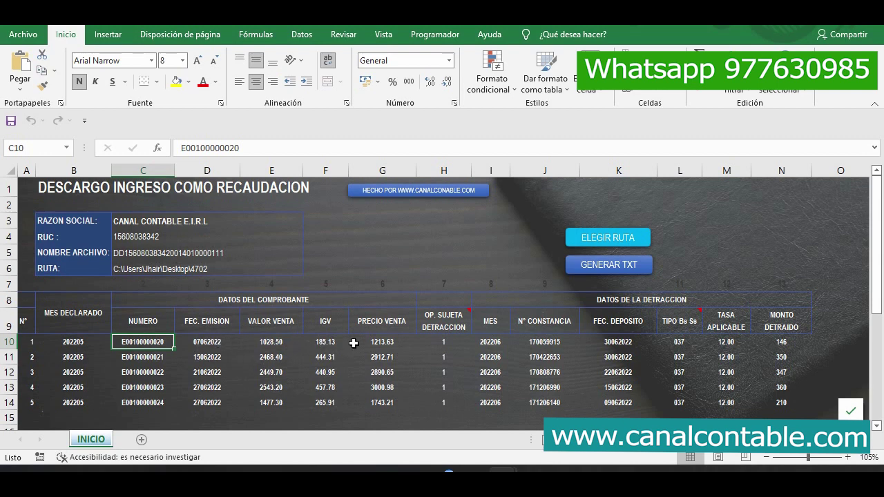
click(383, 341)
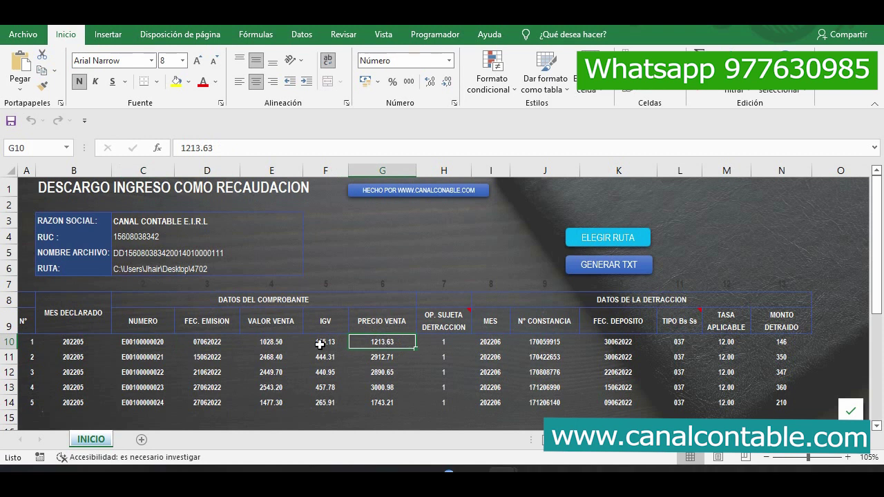
click(279, 343)
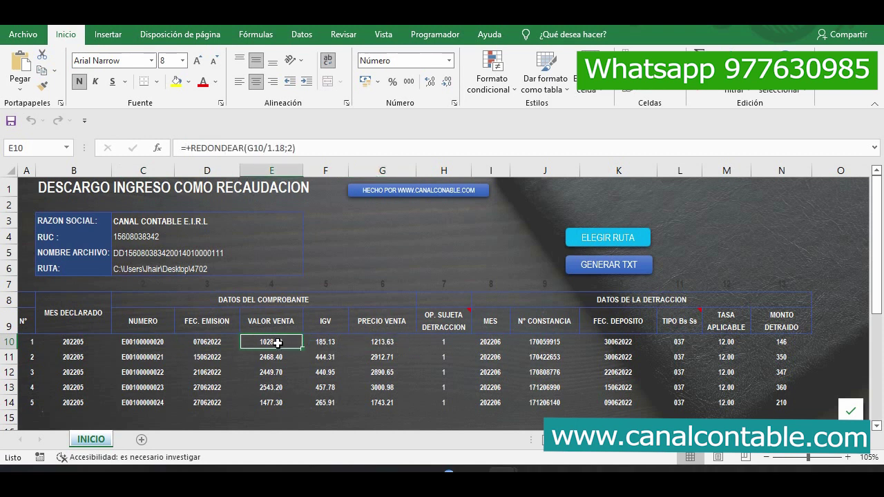
click(322, 341)
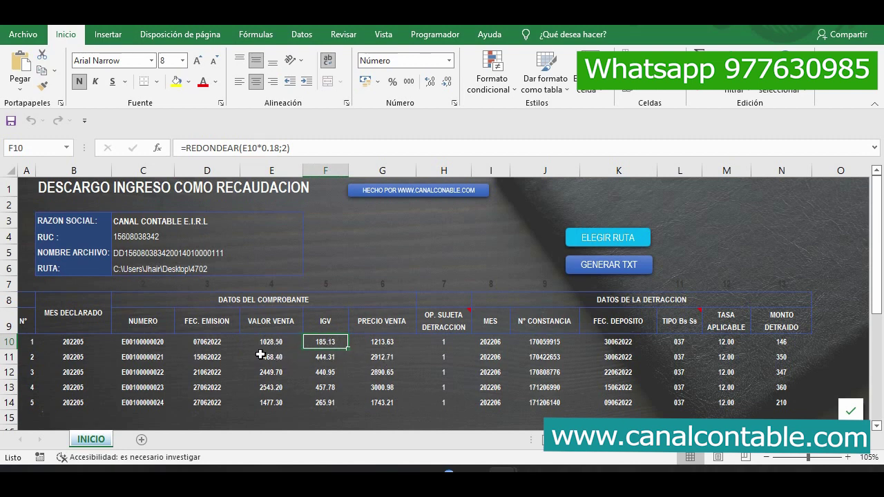
click(273, 346)
drag(273, 345, 319, 400)
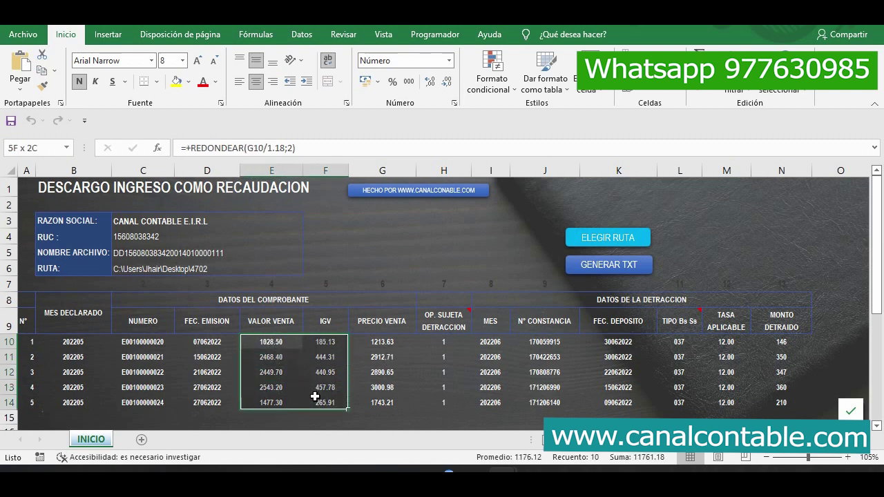
click(378, 341)
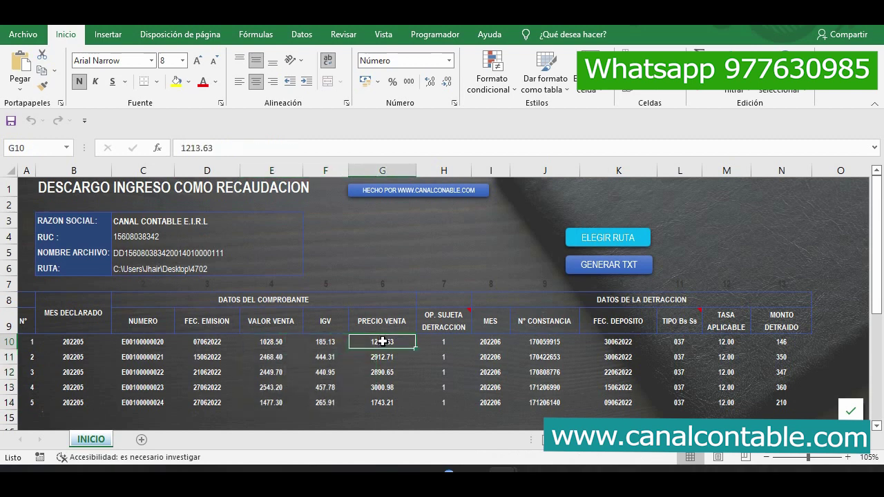
click(267, 345)
click(331, 349)
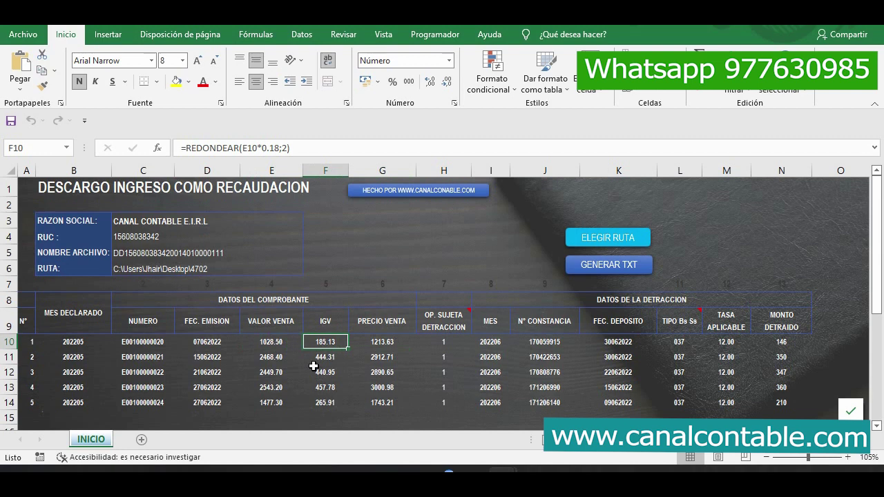
click(446, 346)
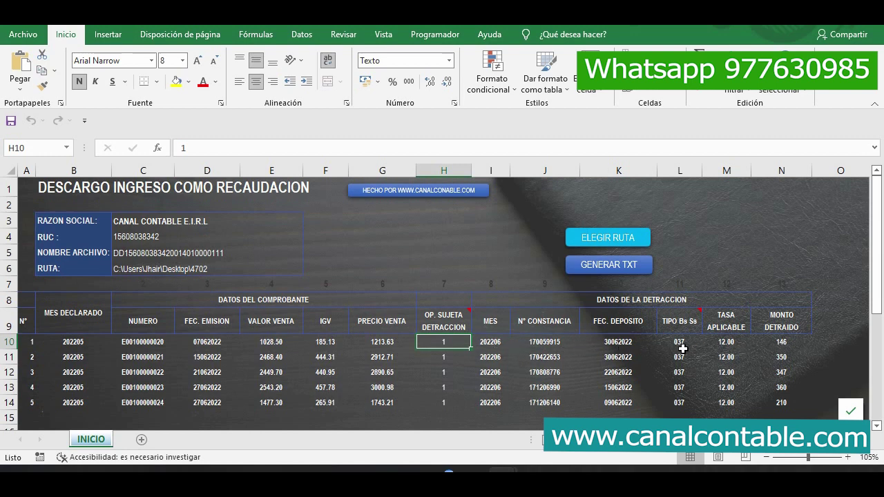
click(431, 361)
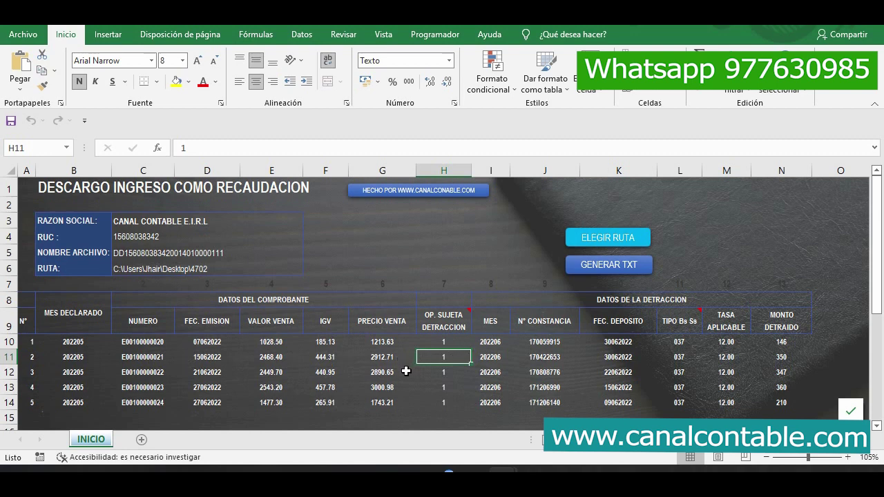
drag(487, 359, 776, 374)
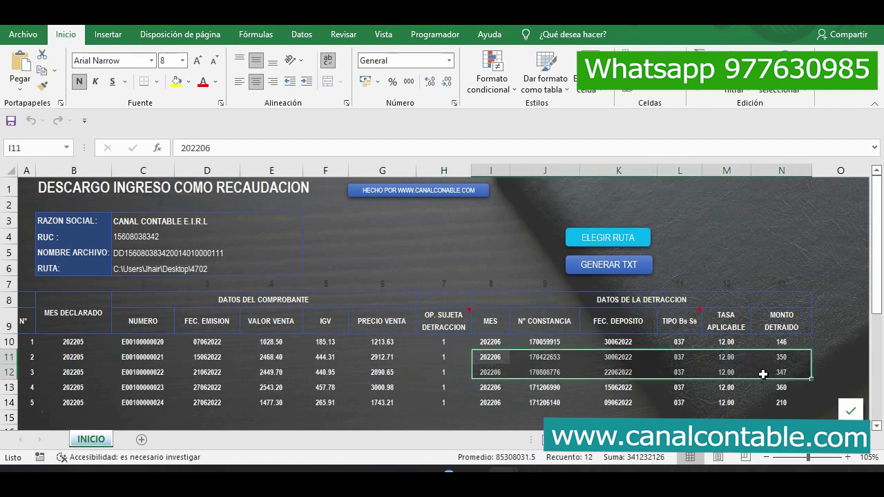
click(503, 406)
click(490, 326)
click(490, 344)
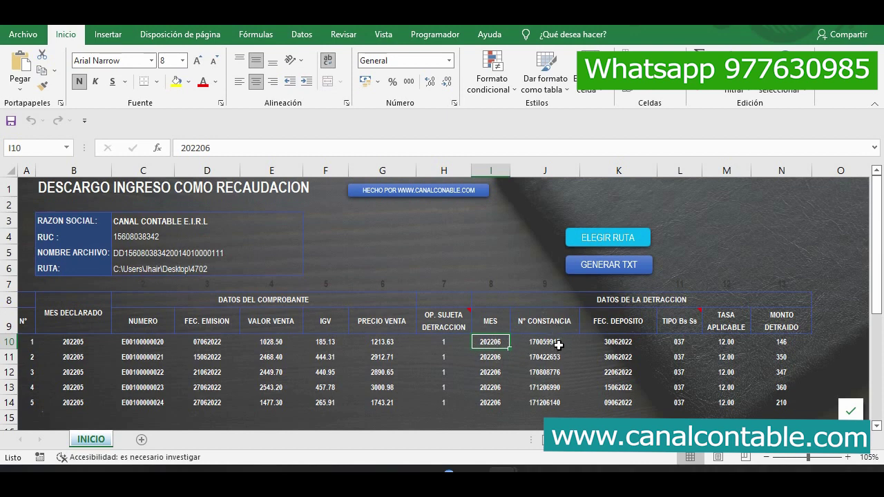
click(558, 345)
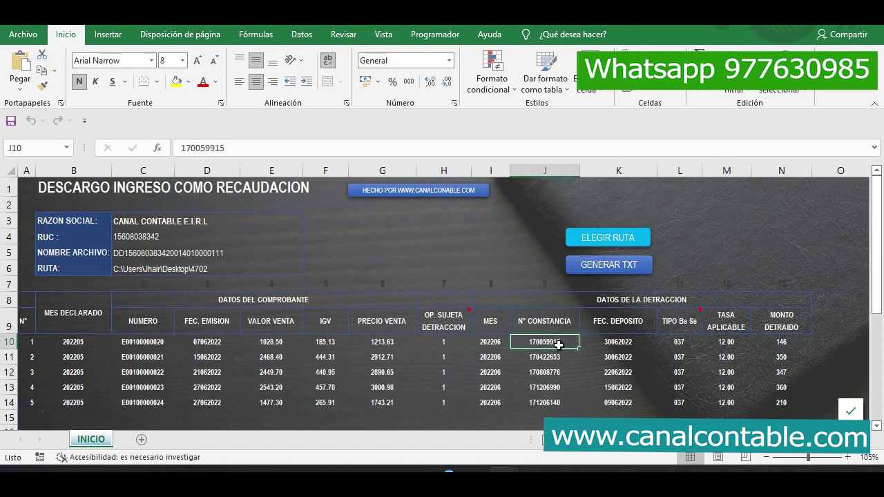
click(625, 345)
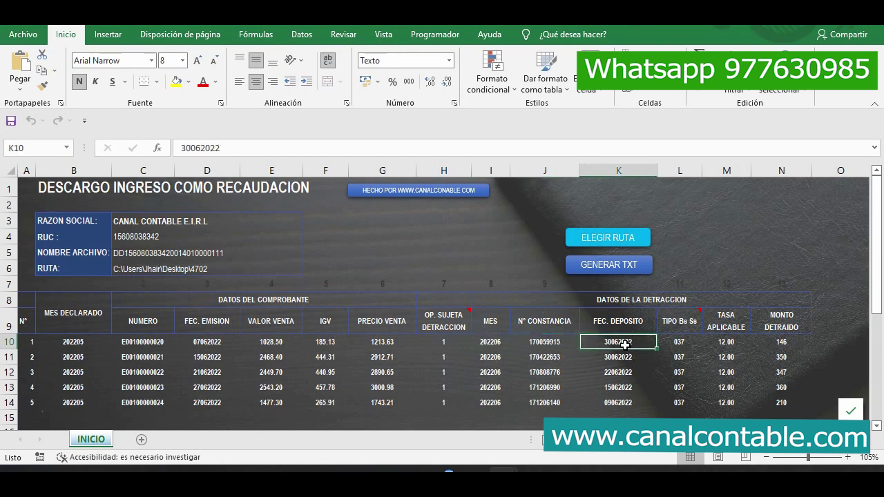
click(689, 342)
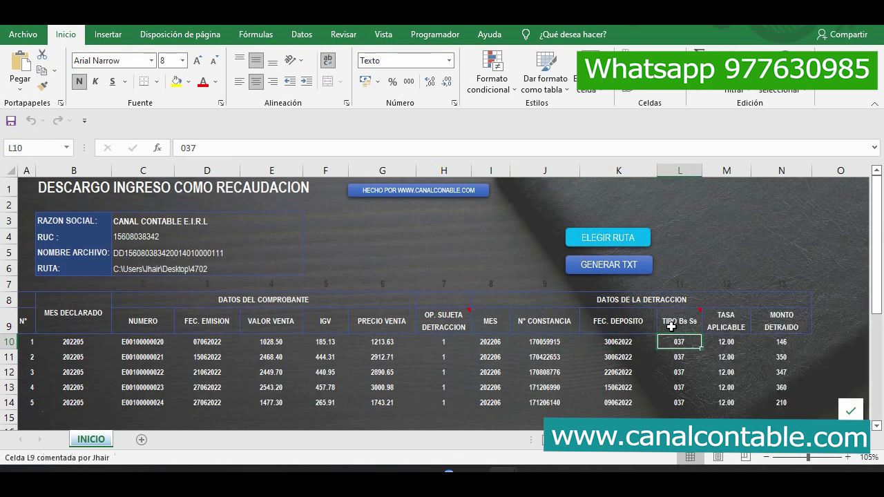
mouse_move(671, 326)
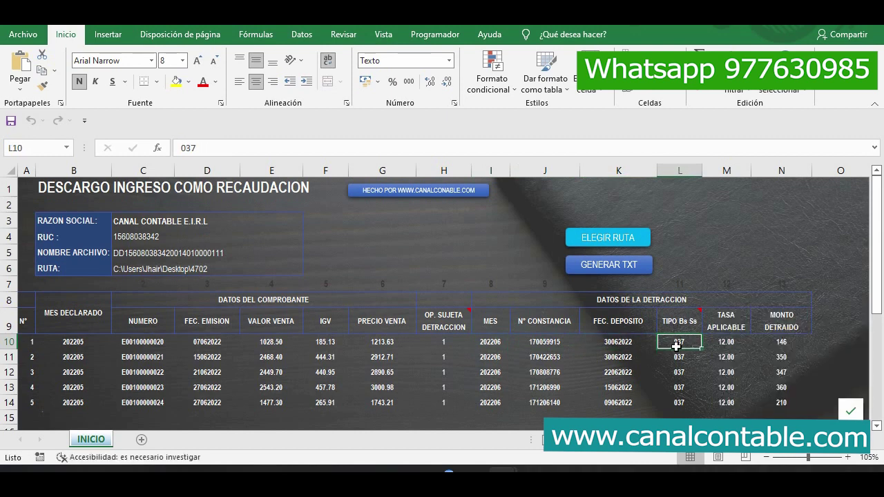
click(732, 345)
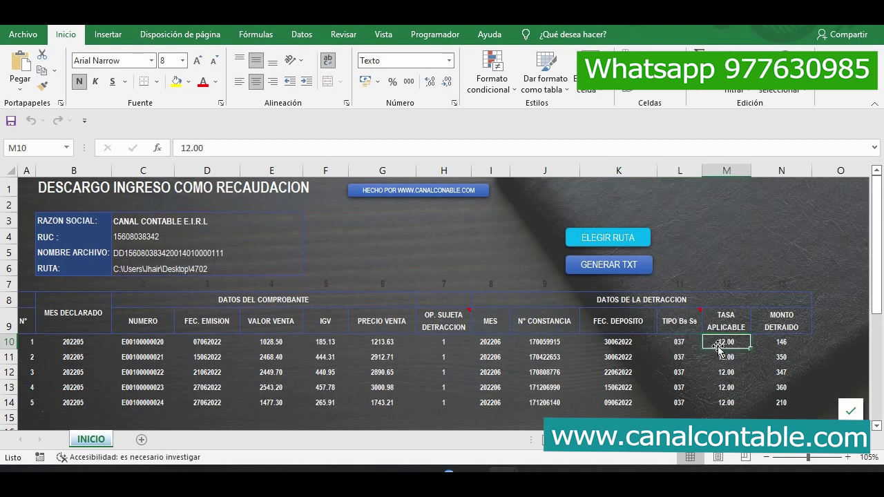